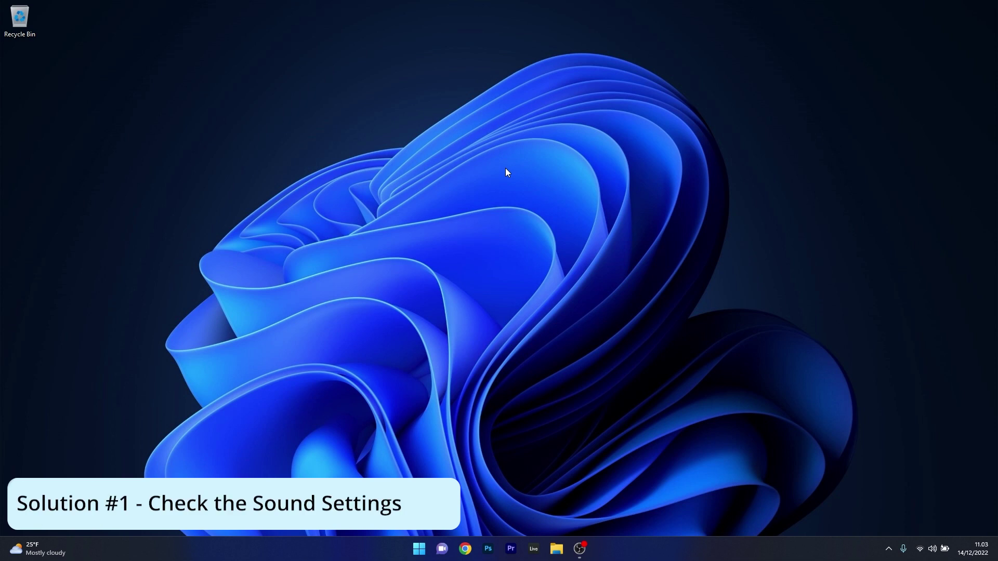
Step: Check the sound output settings in the Settings app, then close Settings
click(419, 549)
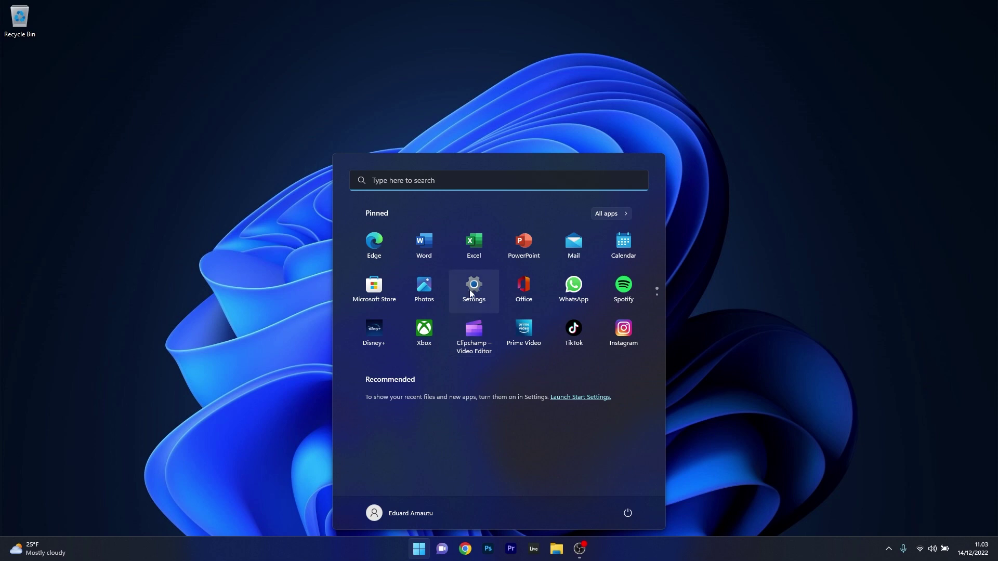
click(470, 289)
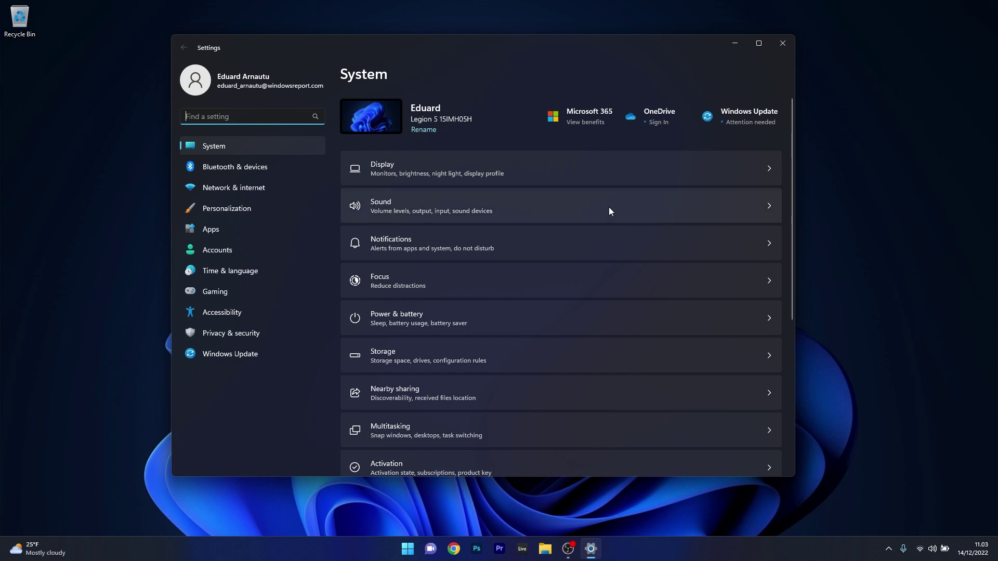
click(628, 207)
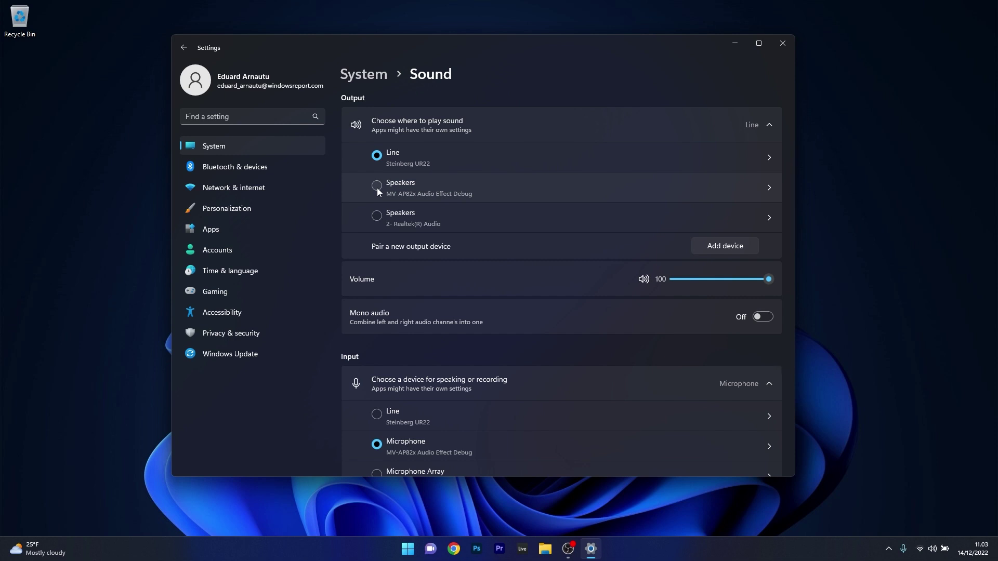
click(781, 46)
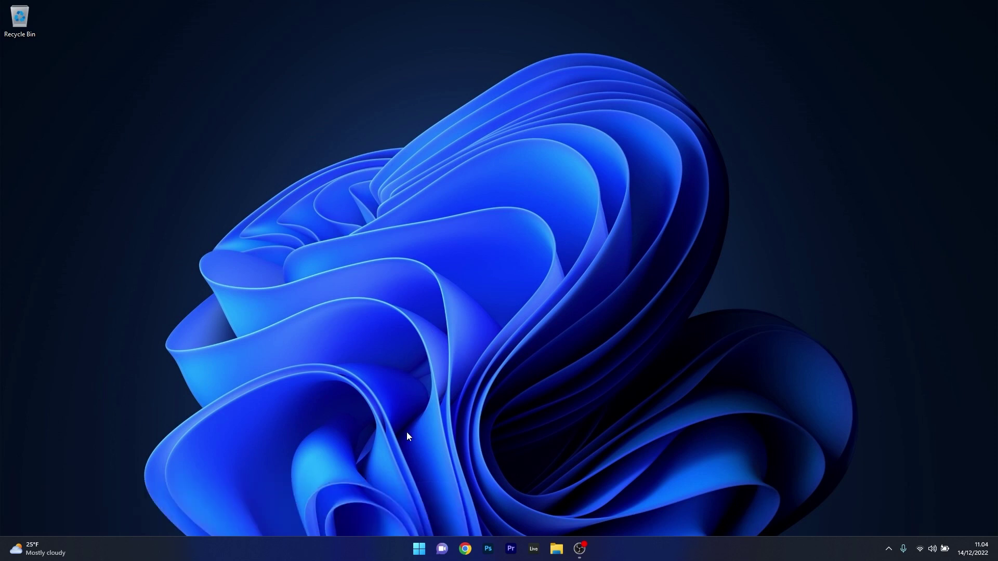
Step: Run the Playing Audio troubleshooter from Settings' other troubleshooters, then close it and Settings
click(419, 547)
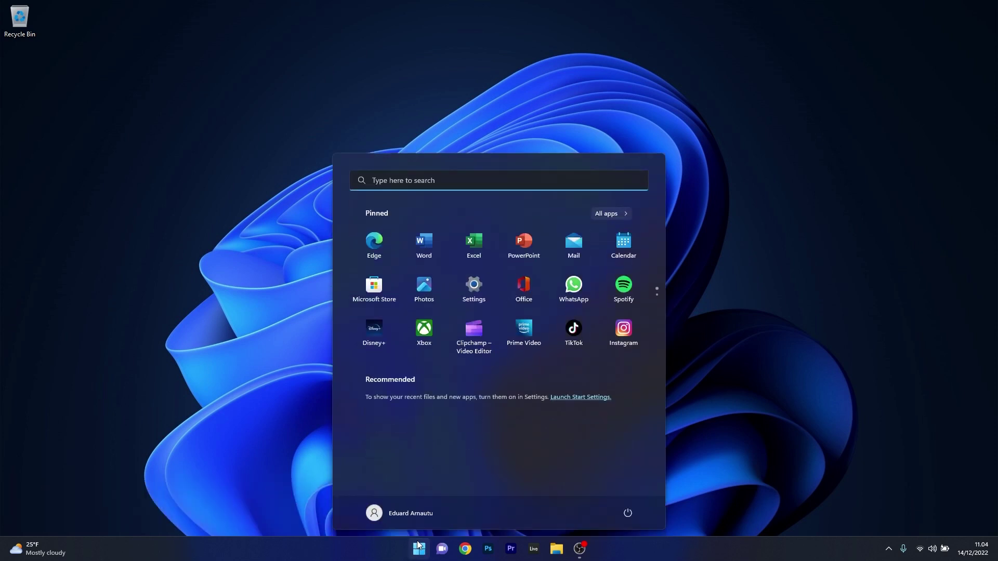
click(481, 287)
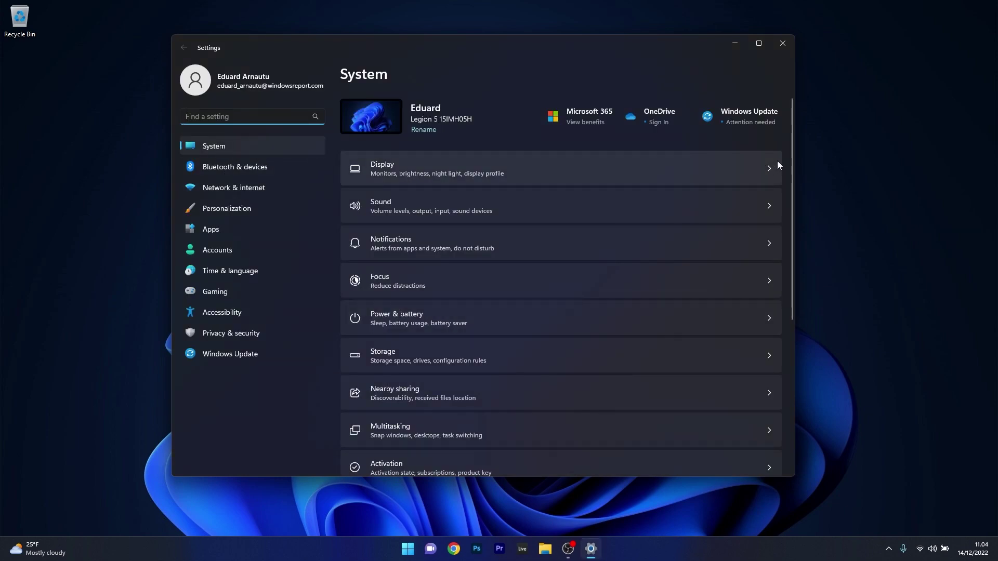
drag(793, 151, 796, 269)
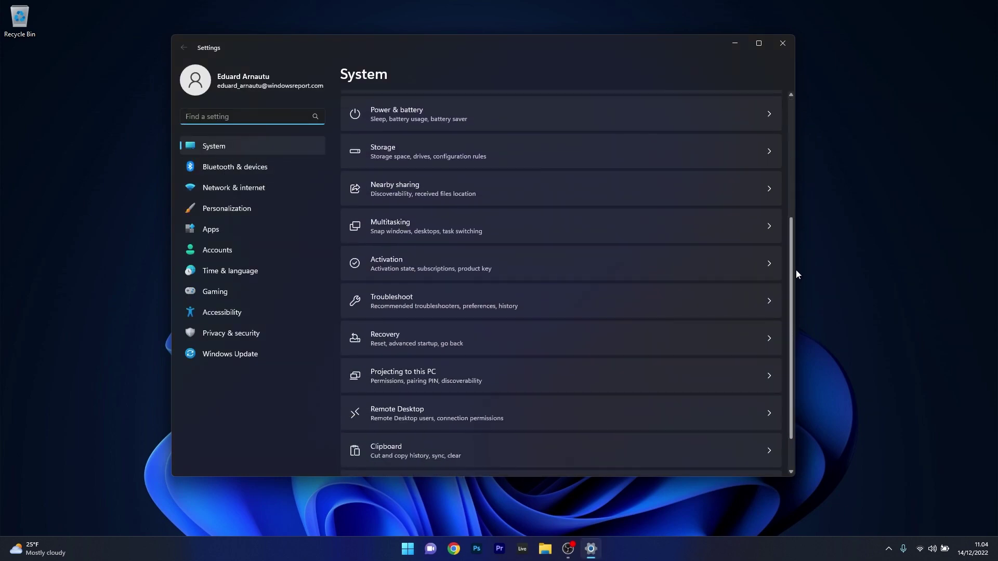
click(738, 303)
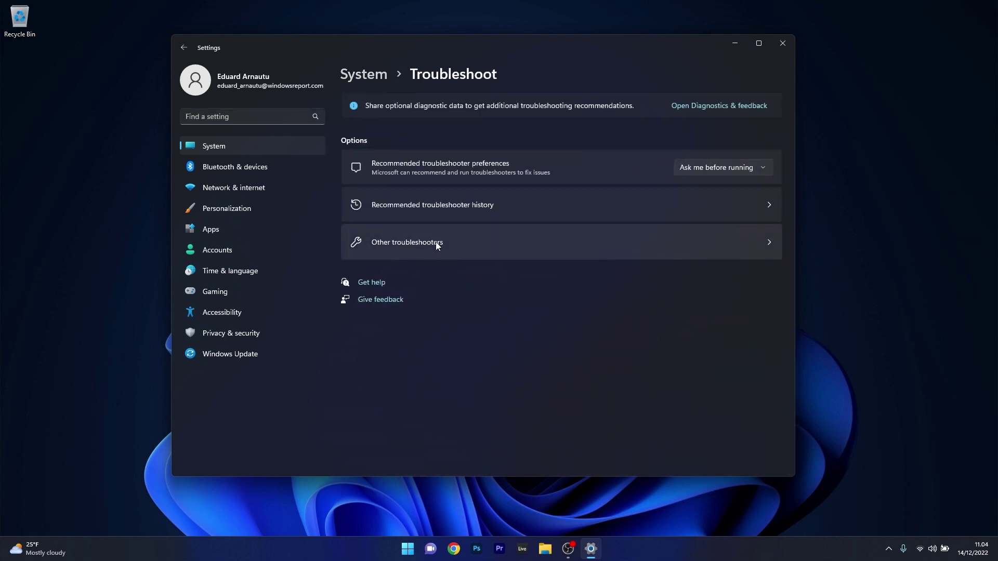
click(528, 240)
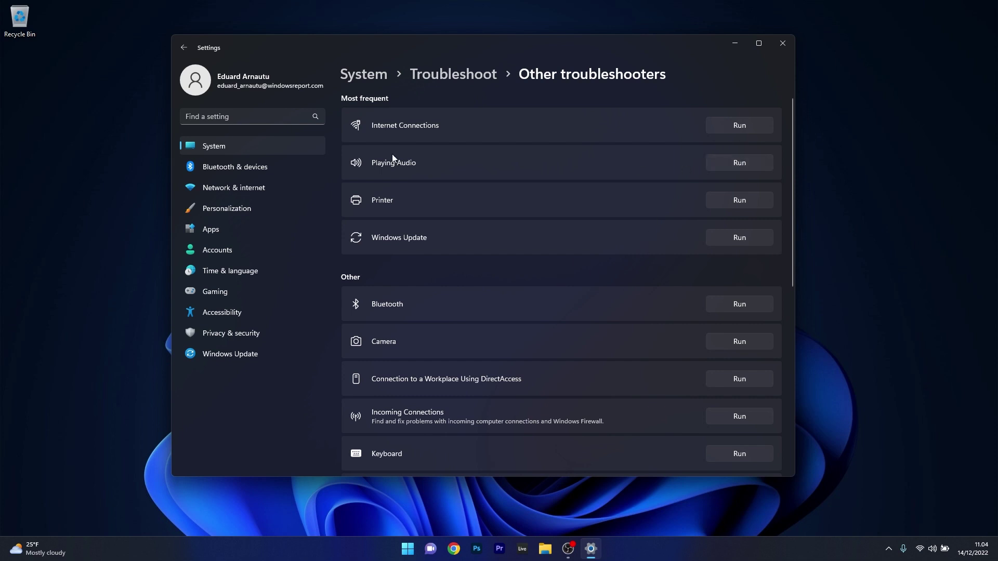
click(738, 163)
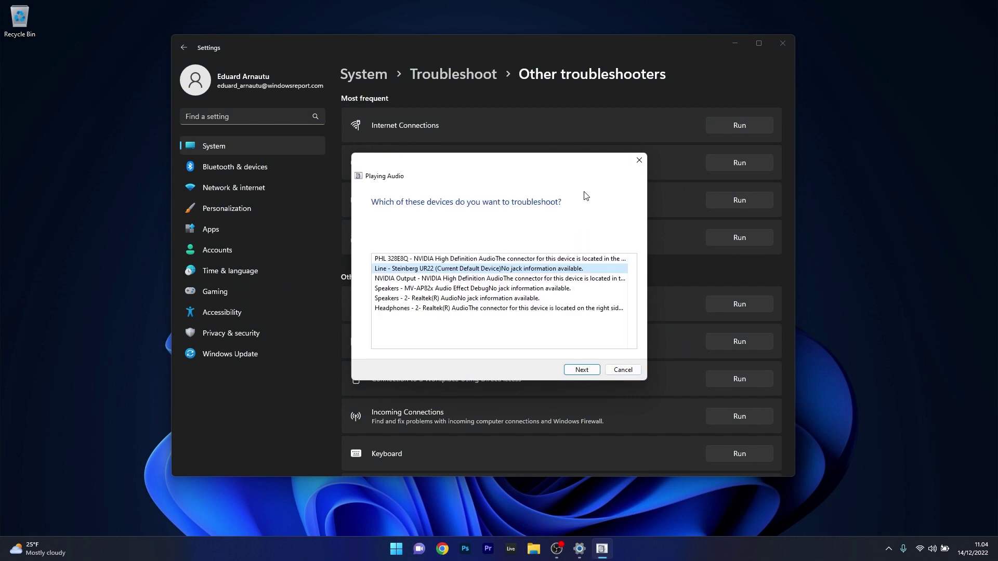
click(640, 159)
click(784, 45)
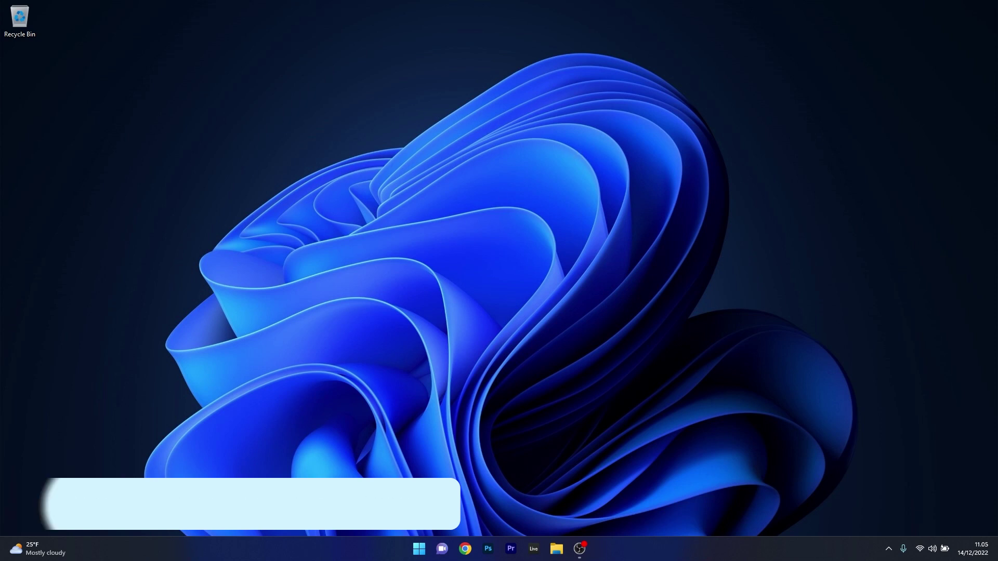
Step: Have Windows search automatically for an updated Realtek(R) Audio driver in Device Manager
key(super+x)
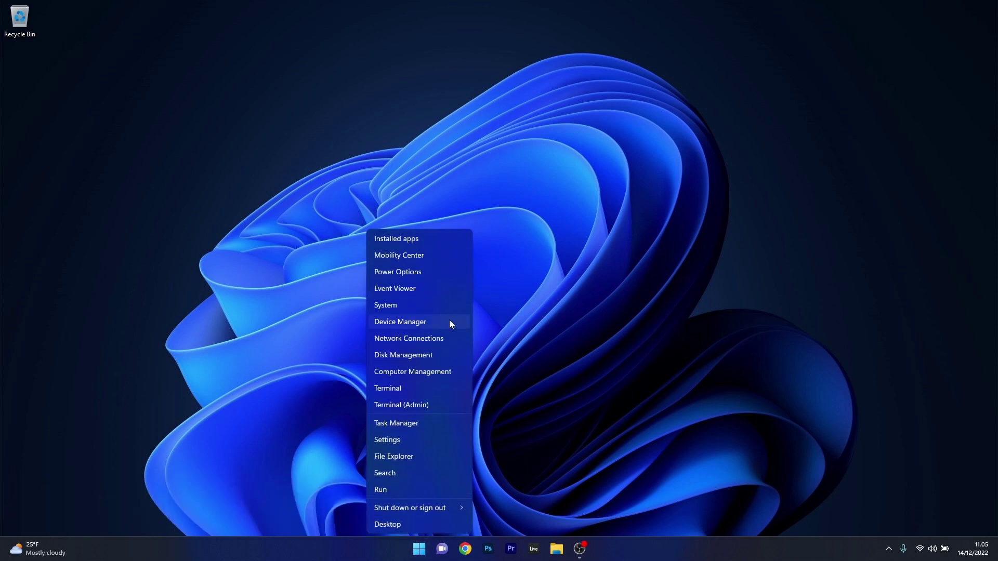
click(453, 323)
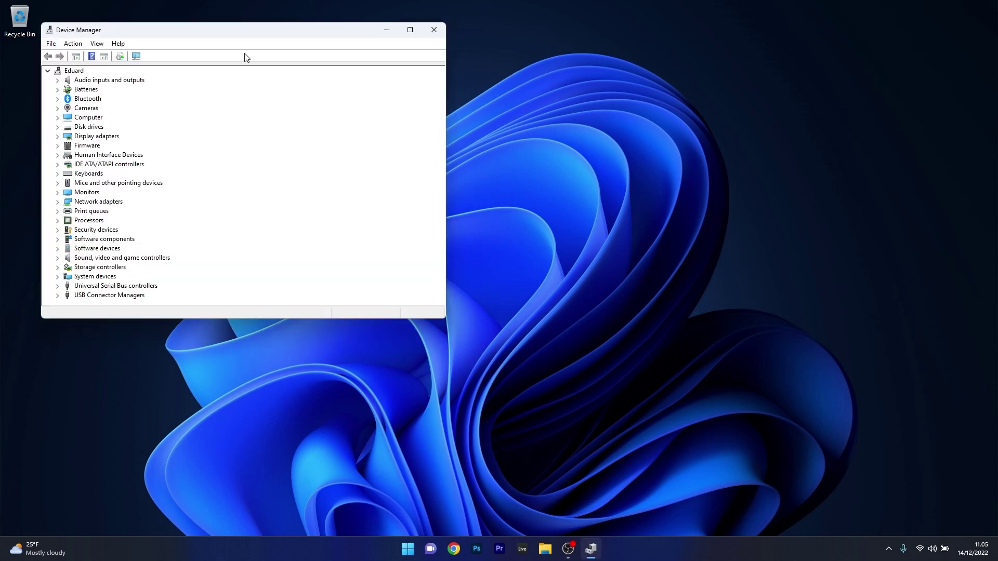
drag(225, 32, 483, 112)
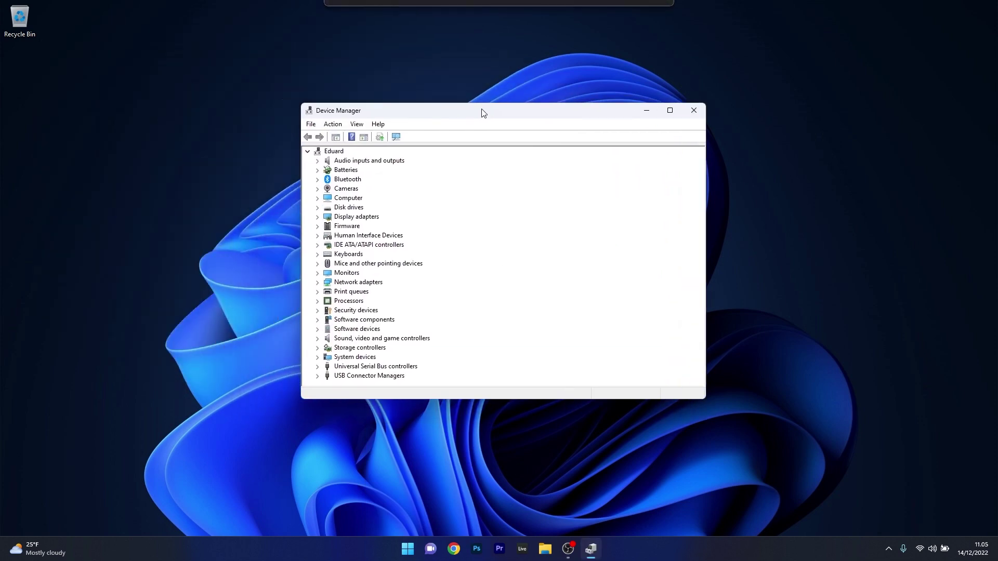
click(317, 339)
right_click(363, 367)
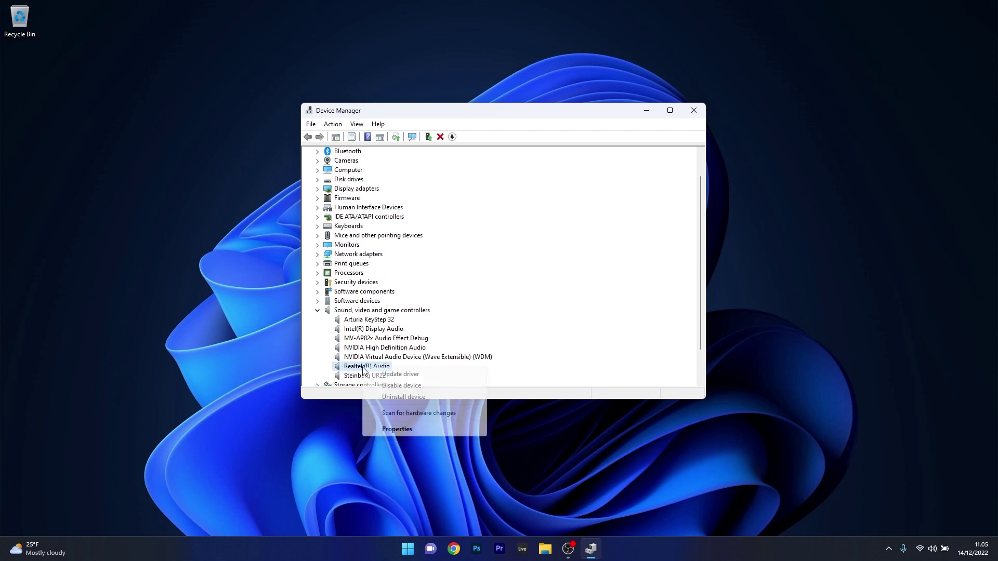
click(432, 376)
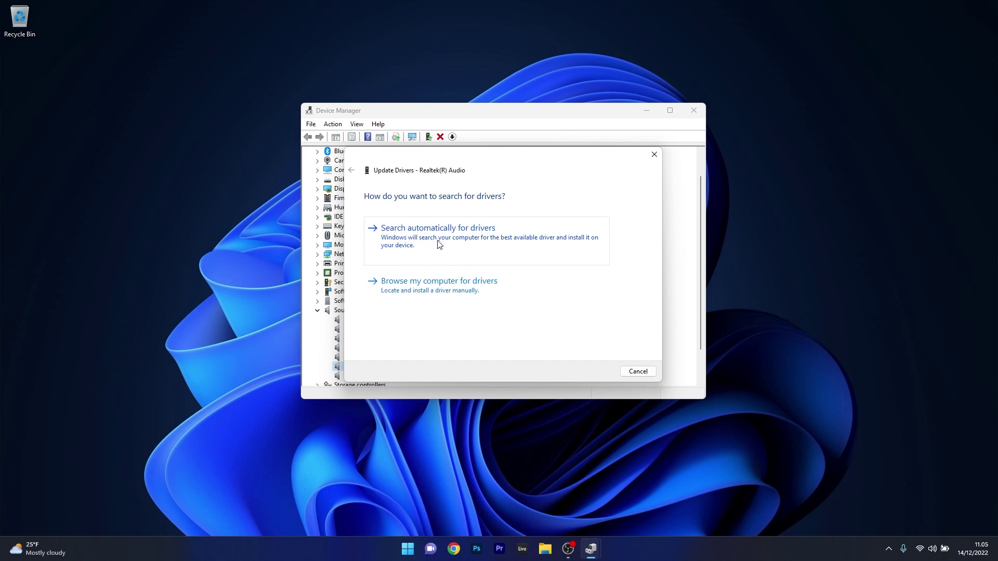
click(499, 240)
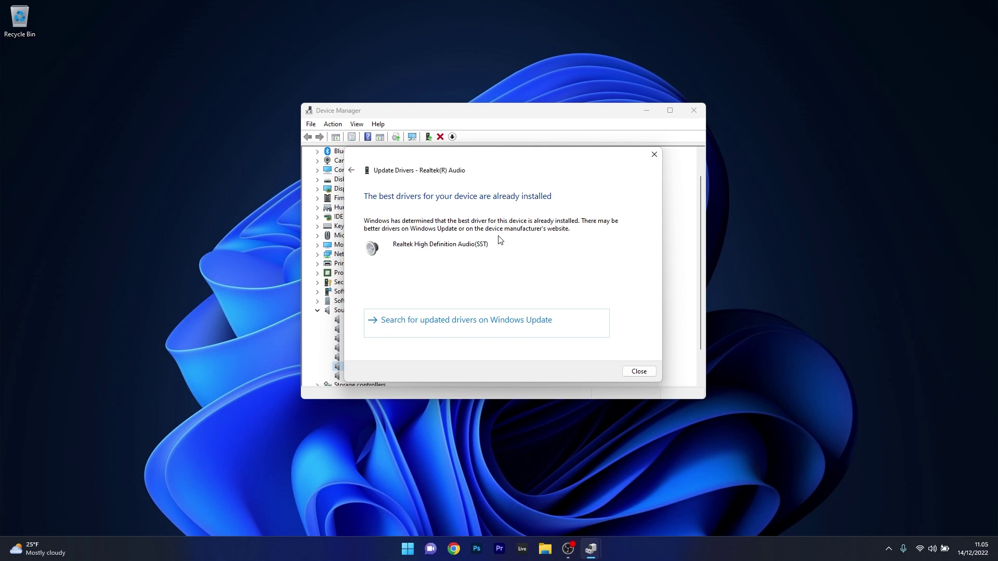
click(653, 152)
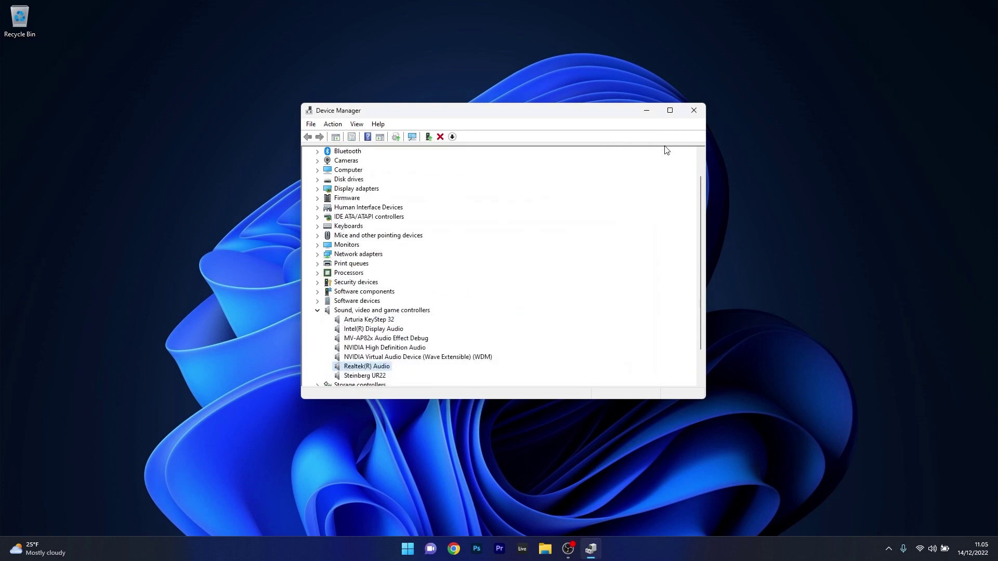
click(694, 111)
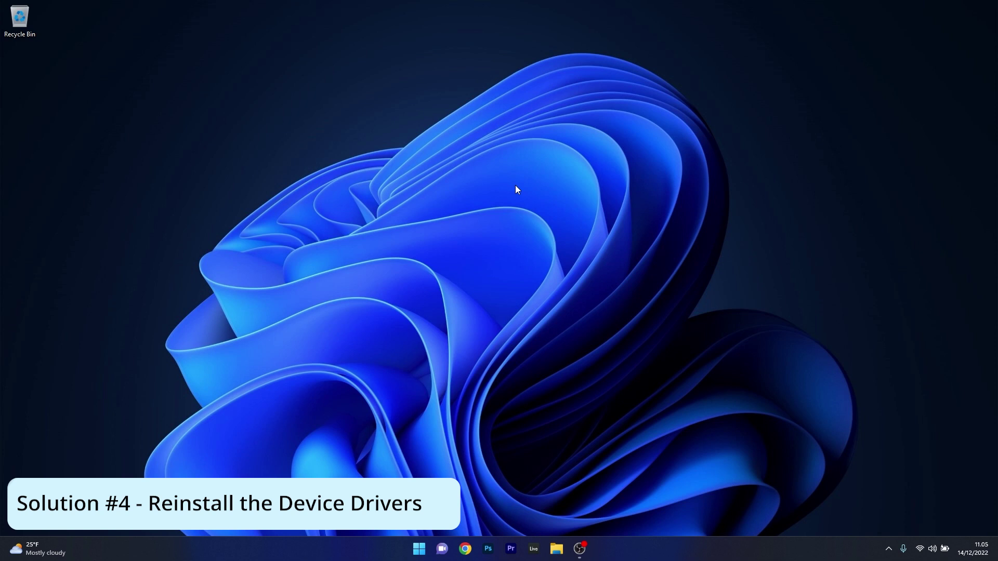
Step: Prepare to uninstall Realtek(R) Audio with its driver, but cancel and close Device Manager
right_click(420, 549)
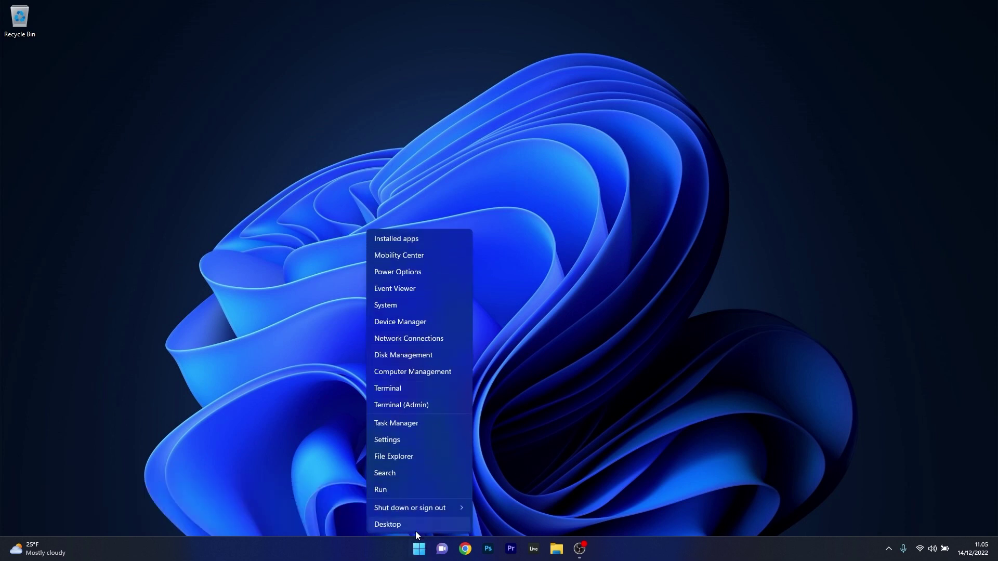
click(445, 322)
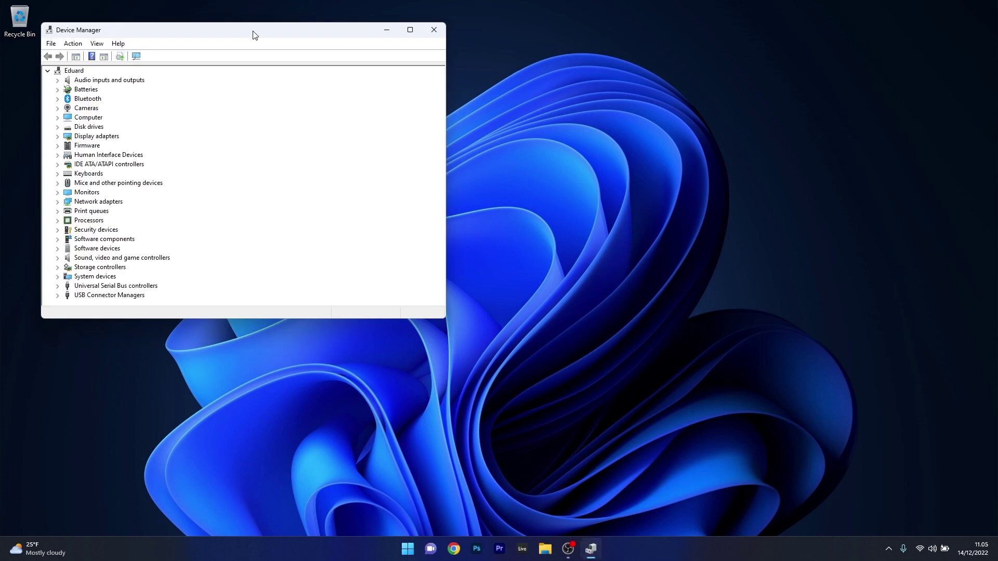
drag(254, 35, 501, 89)
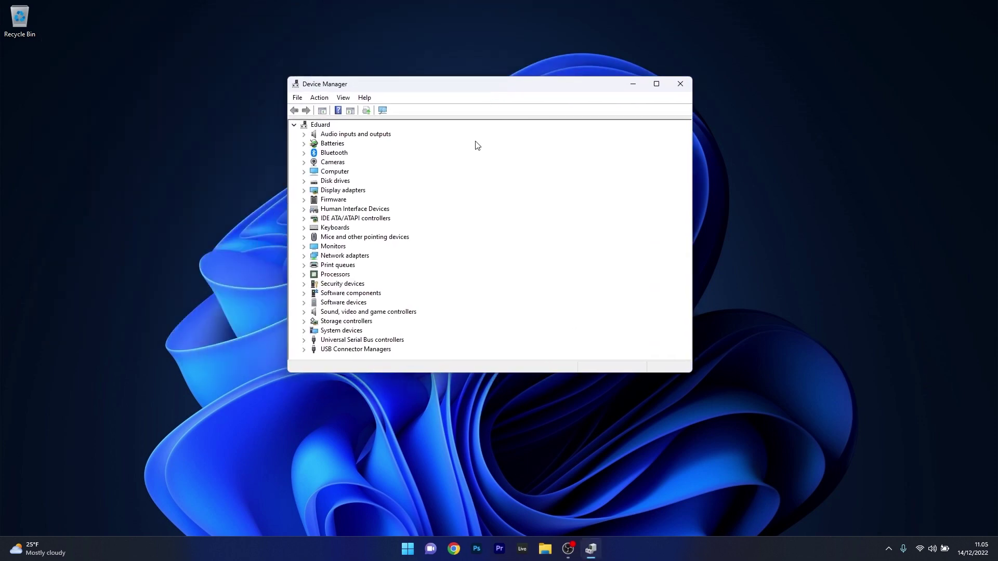
click(304, 314)
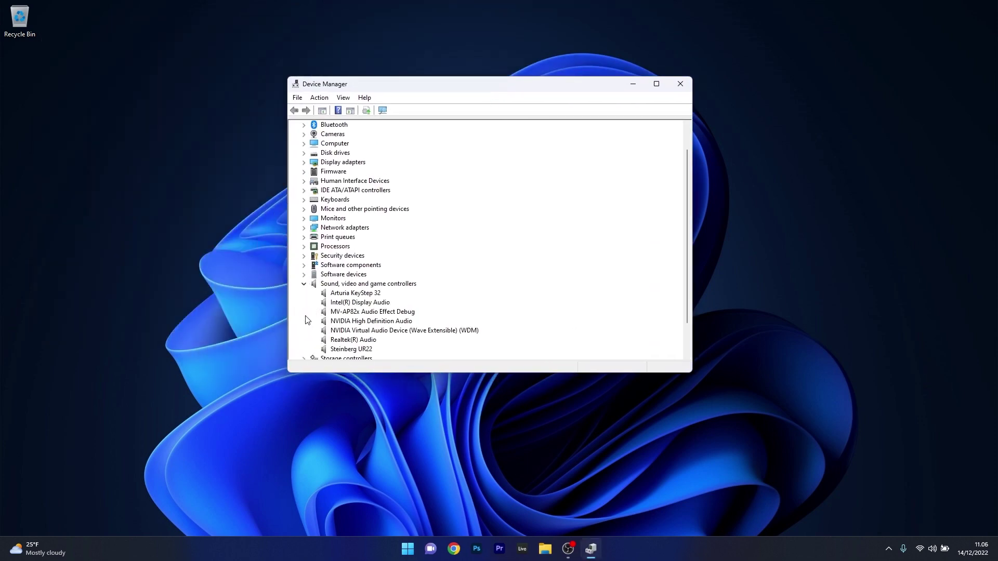
right_click(355, 341)
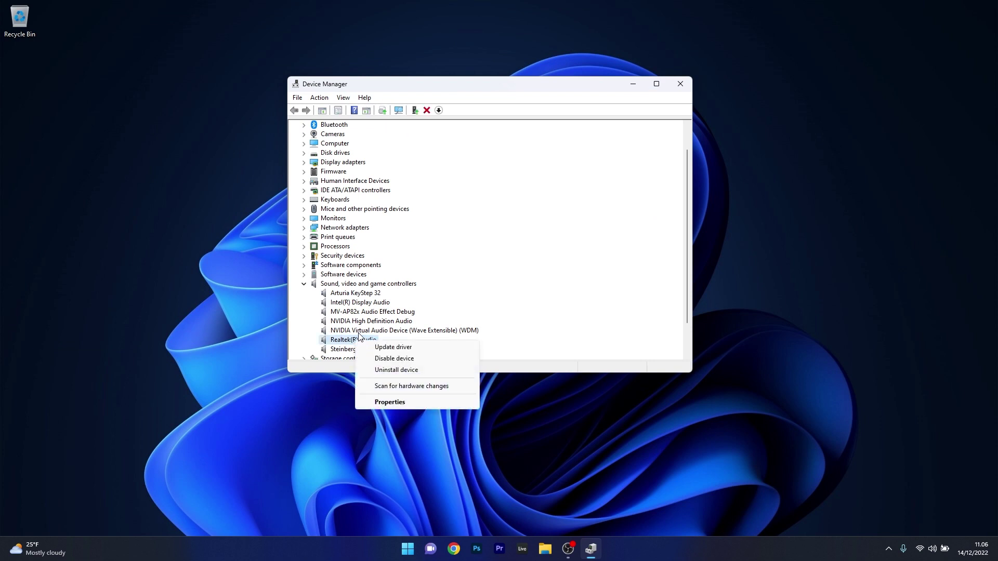
click(429, 372)
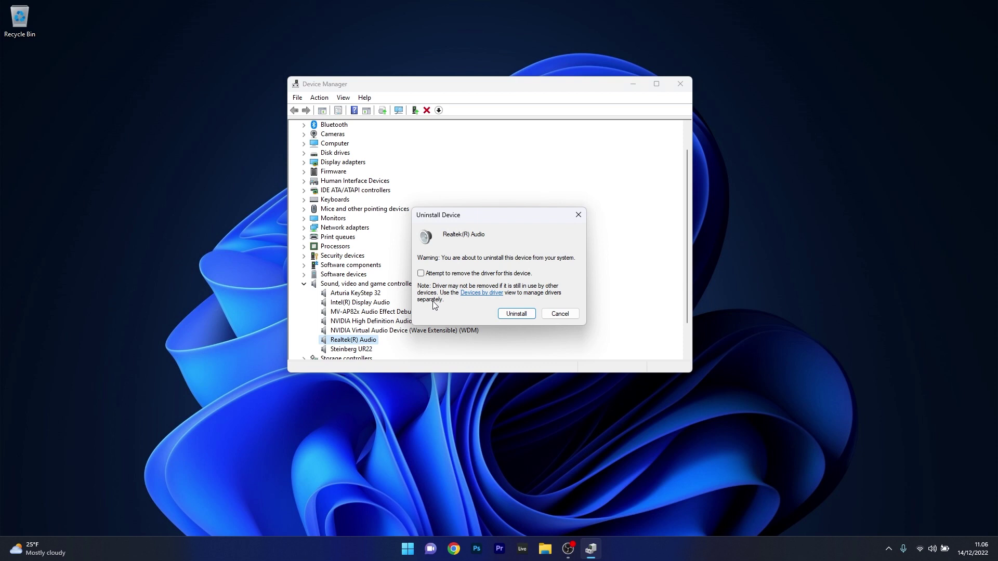
click(421, 273)
click(578, 213)
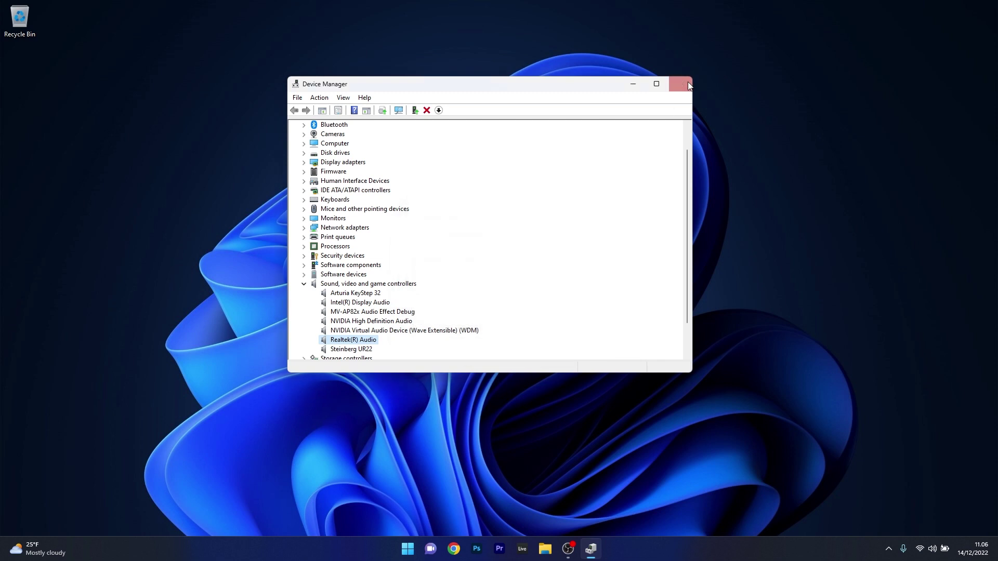
click(680, 85)
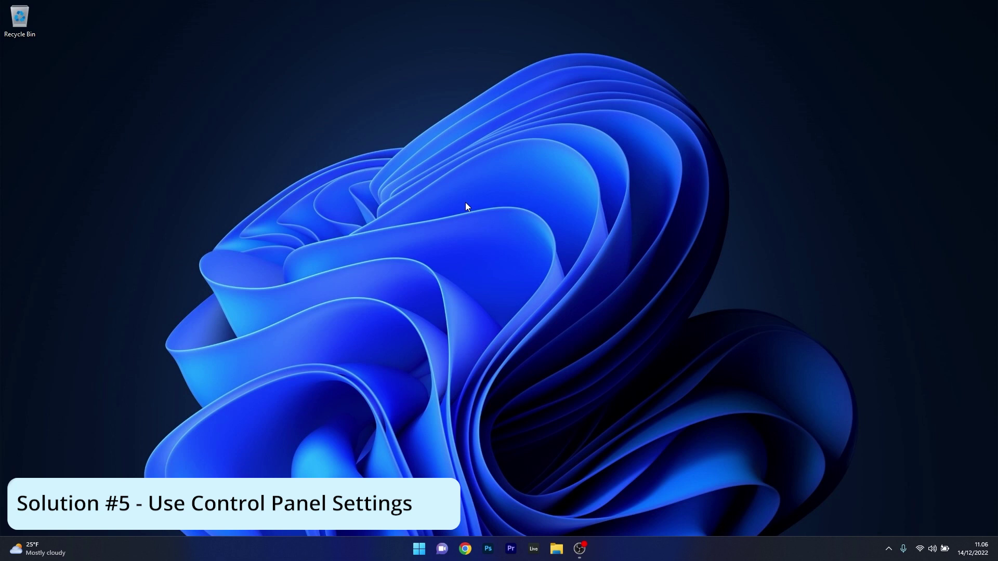
Step: Search for 'control' to launch Control Panel and bring up its Sound dialog
click(417, 554)
text(control)
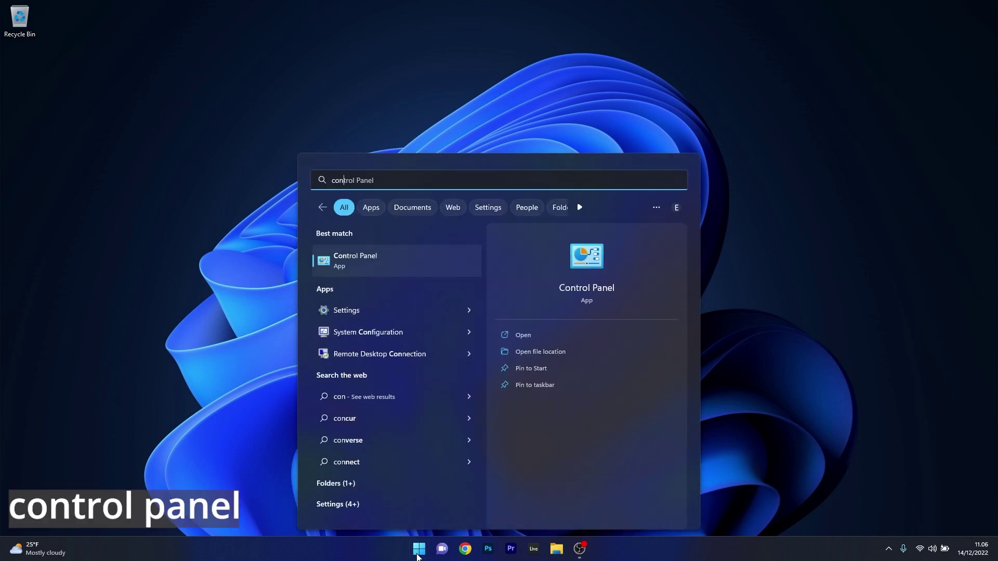
click(403, 257)
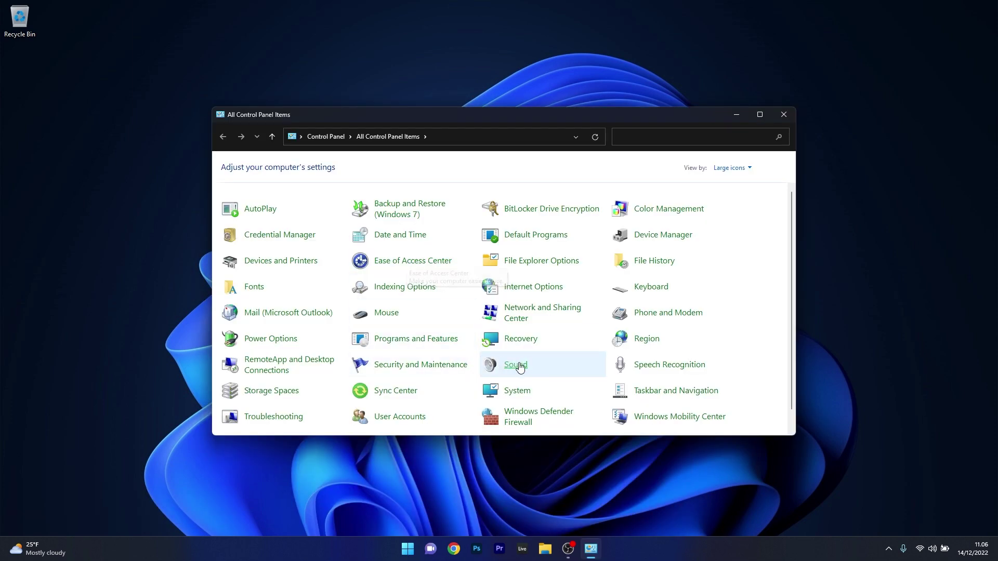
click(516, 365)
drag(173, 122, 492, 179)
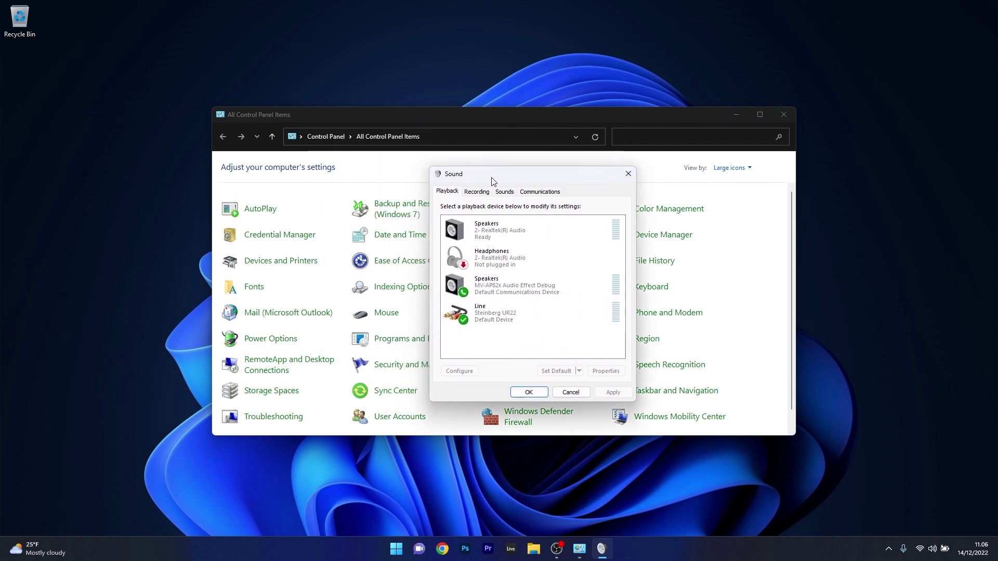
Step: Show disabled playback devices and enable NVIDIA Output, then close Sound and Control Panel
right_click(534, 333)
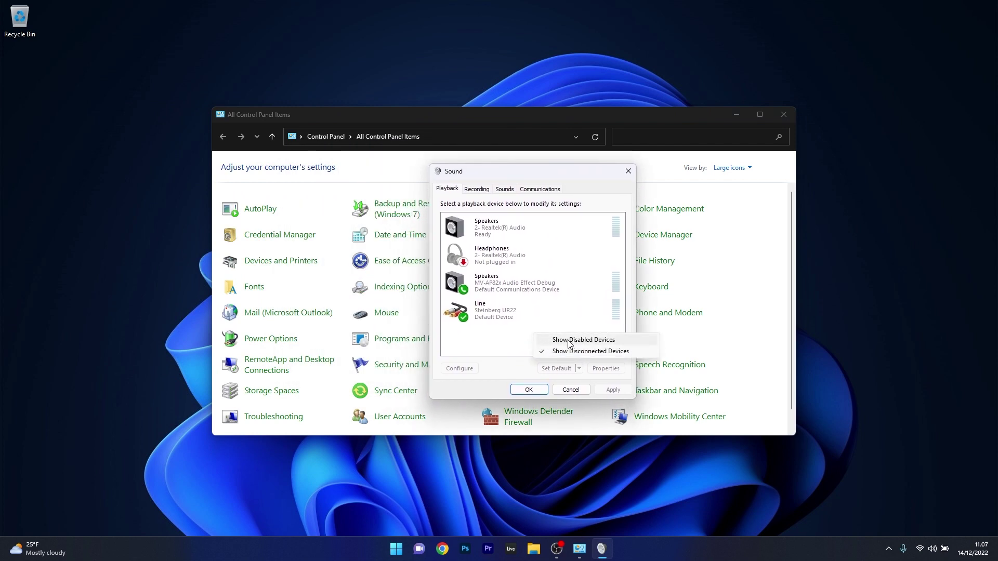
click(614, 340)
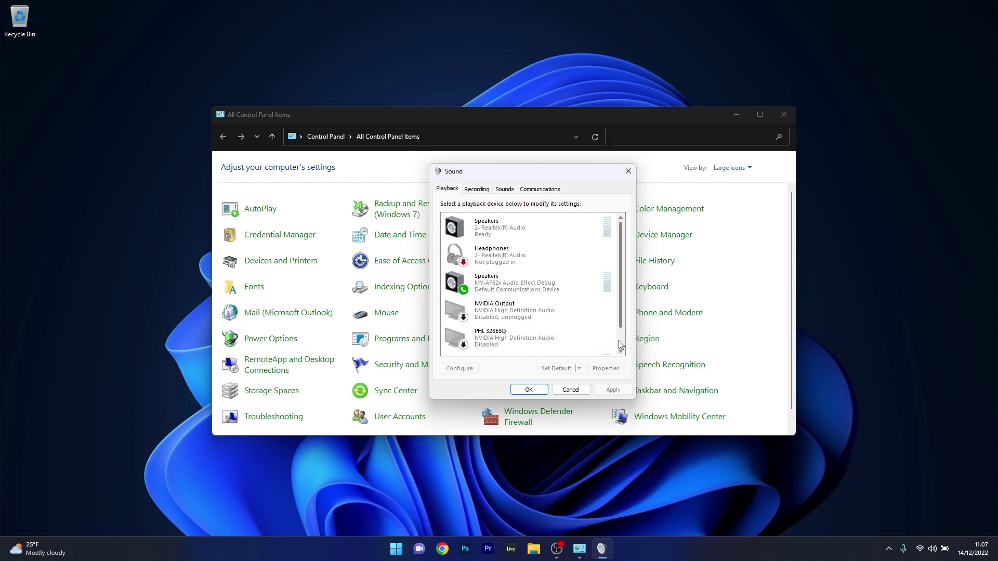
scroll(622, 286, down, 1)
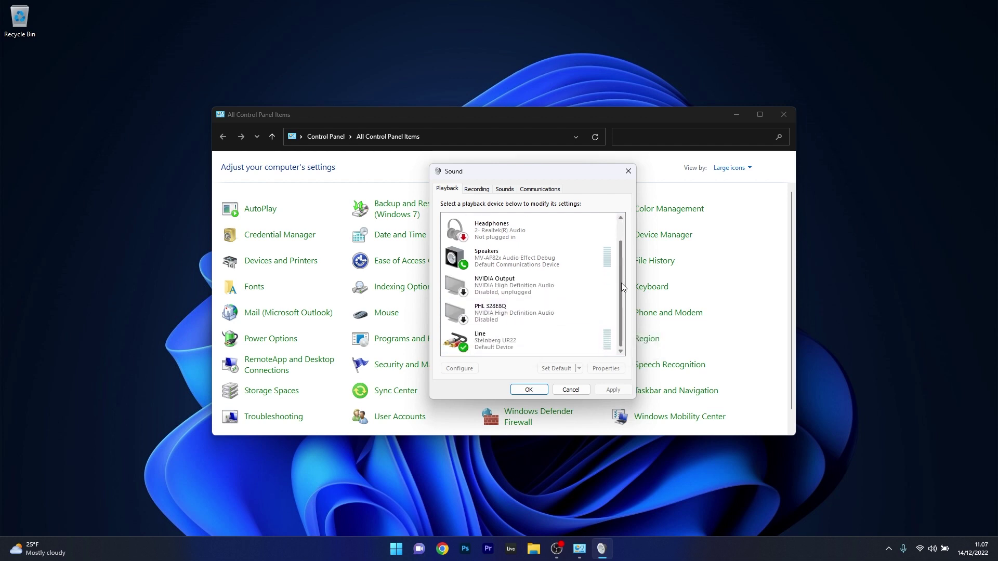
right_click(511, 289)
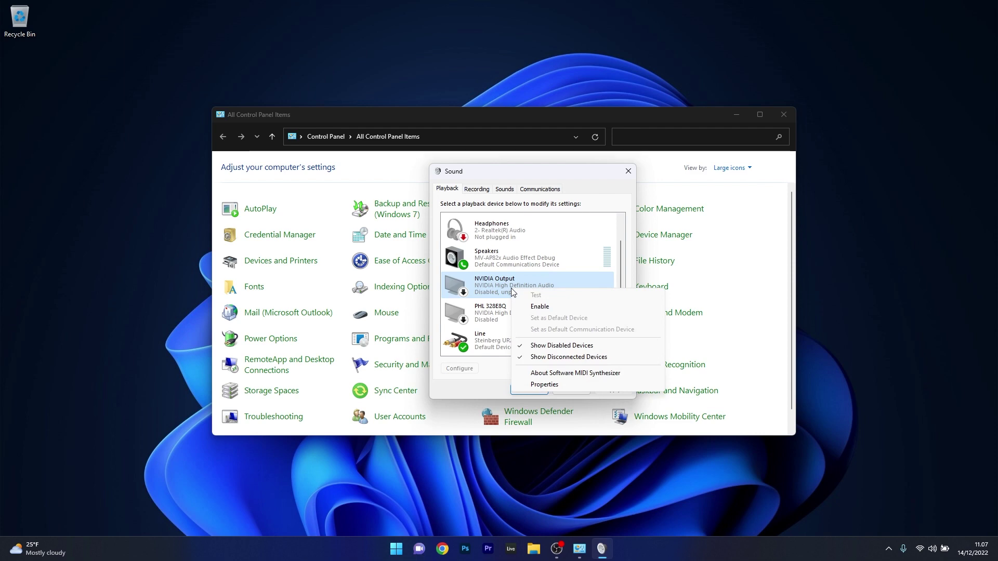
click(566, 308)
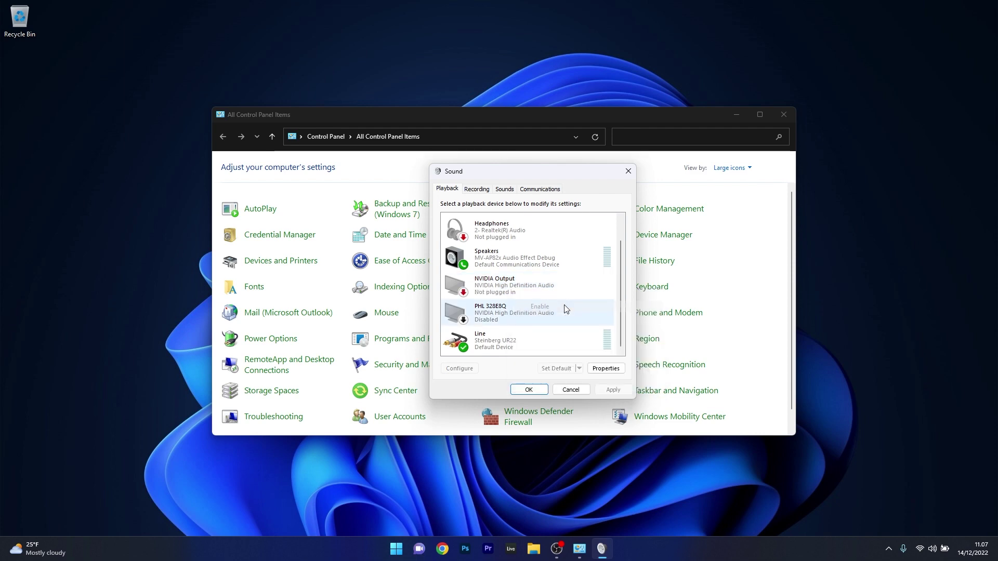
click(629, 171)
click(783, 115)
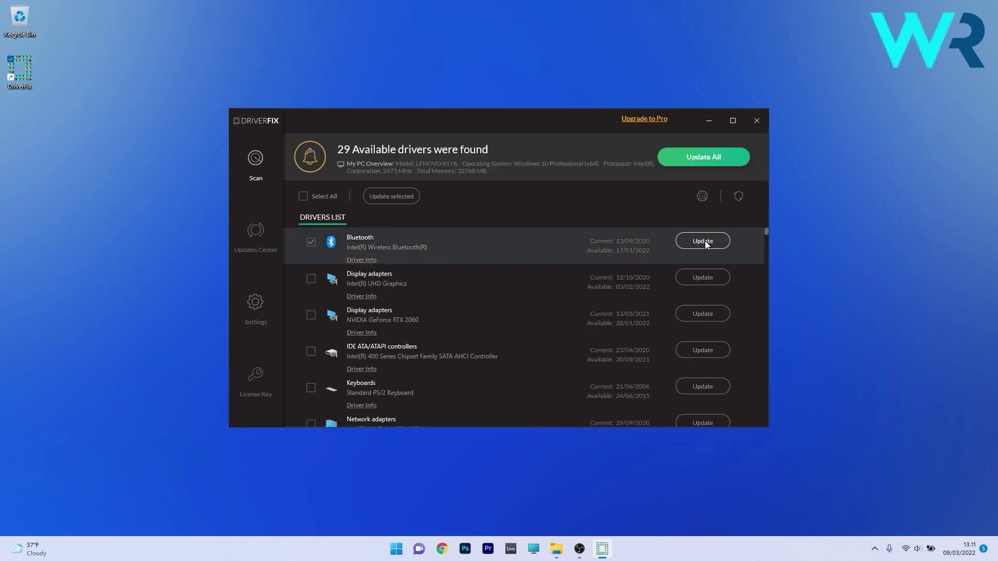
Step: Update the Intel Wireless Bluetooth driver in DriverFix, keeping Automatically Update selected
click(702, 240)
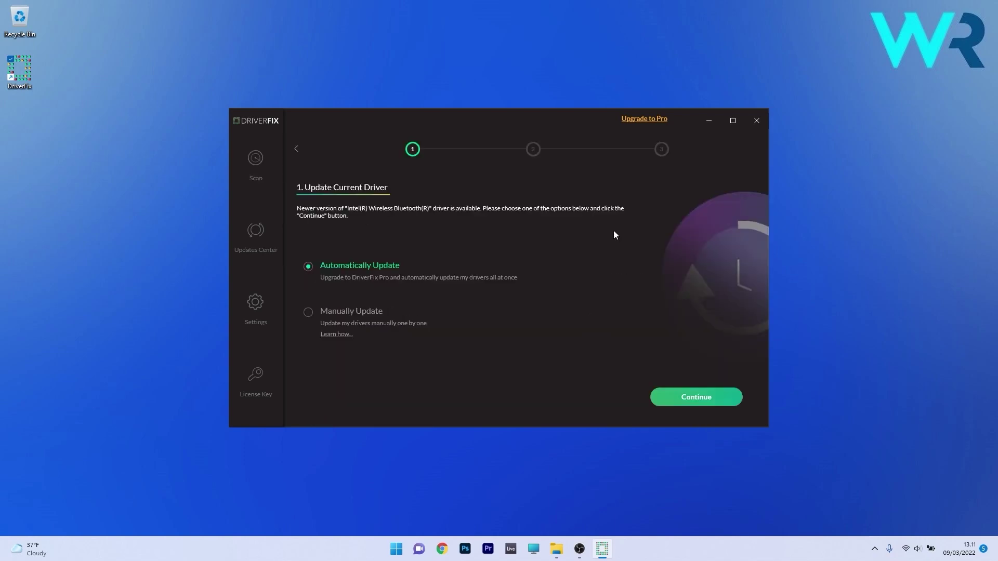
click(687, 403)
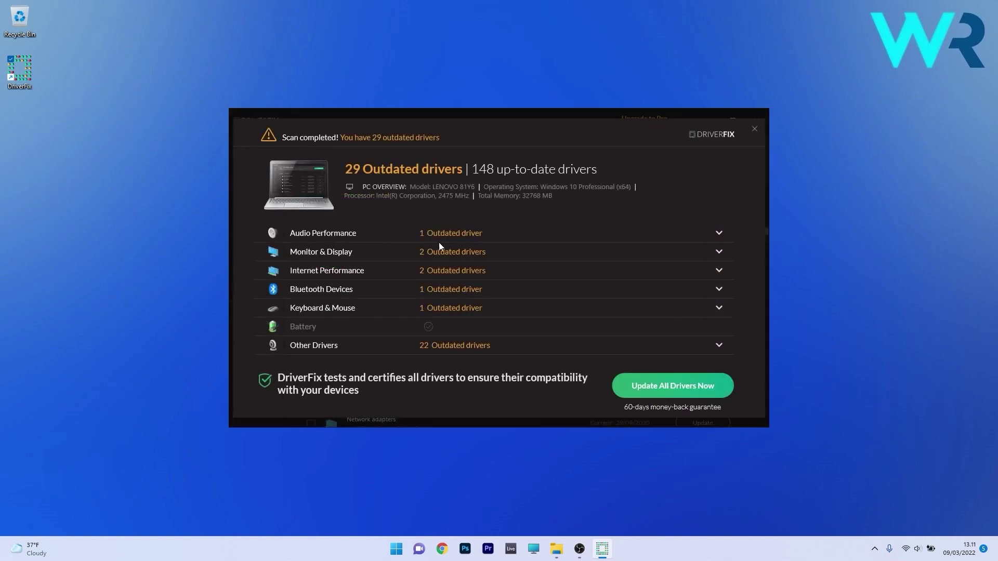